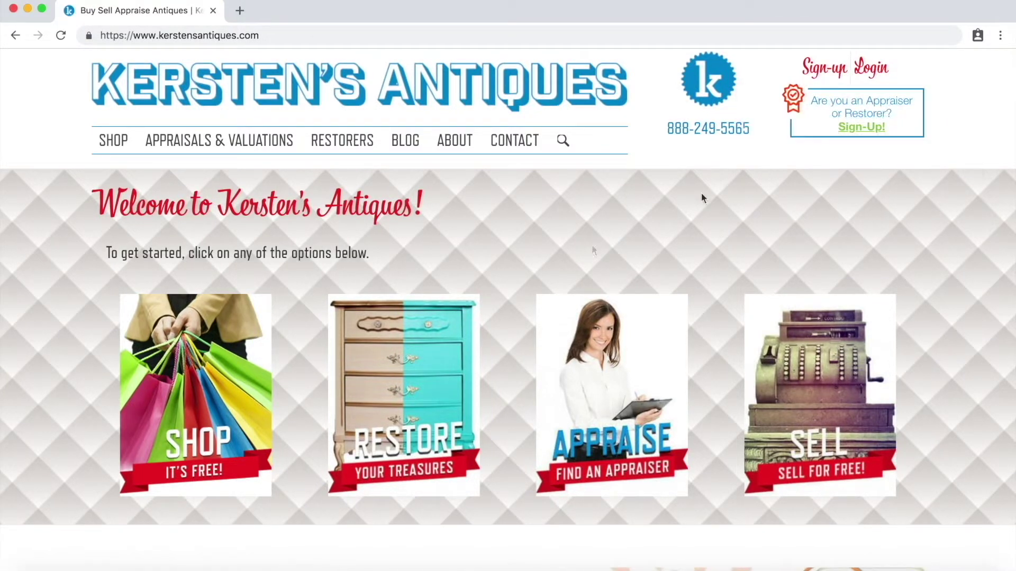
Open the appraiser and restorer sign-up form from the 'Sign-Up!' link on the home page.
click(853, 135)
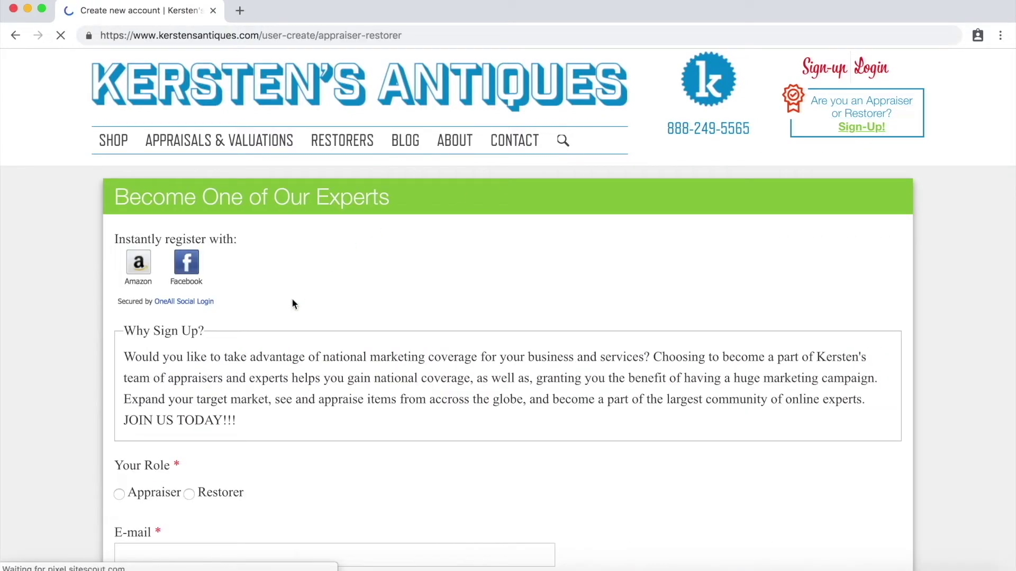
Add Americana to the chosen specialties on the appraiser sign-up form.
scroll(293, 303, down, 1)
scroll(293, 303, down, 4)
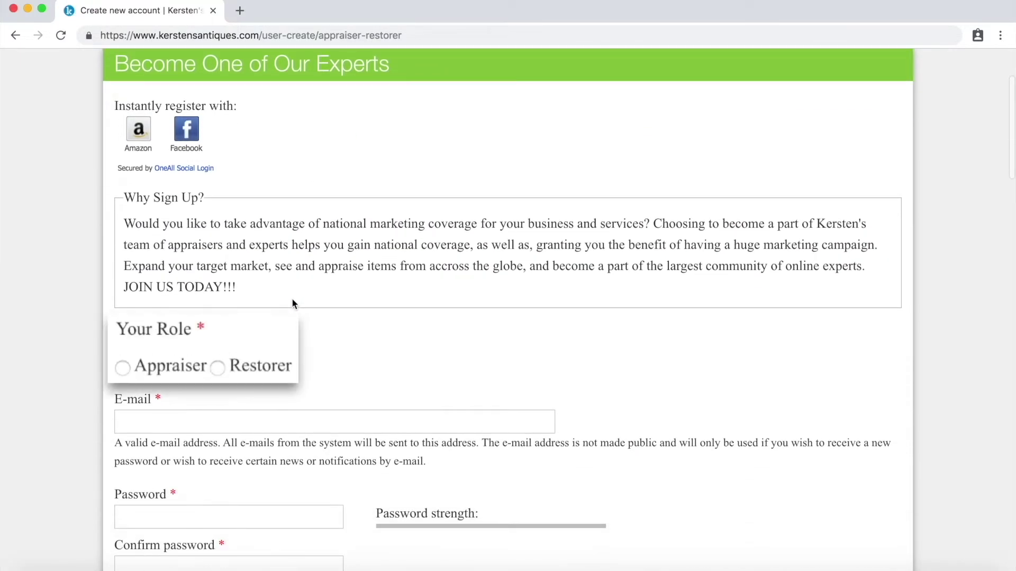
scroll(291, 298, down, 3)
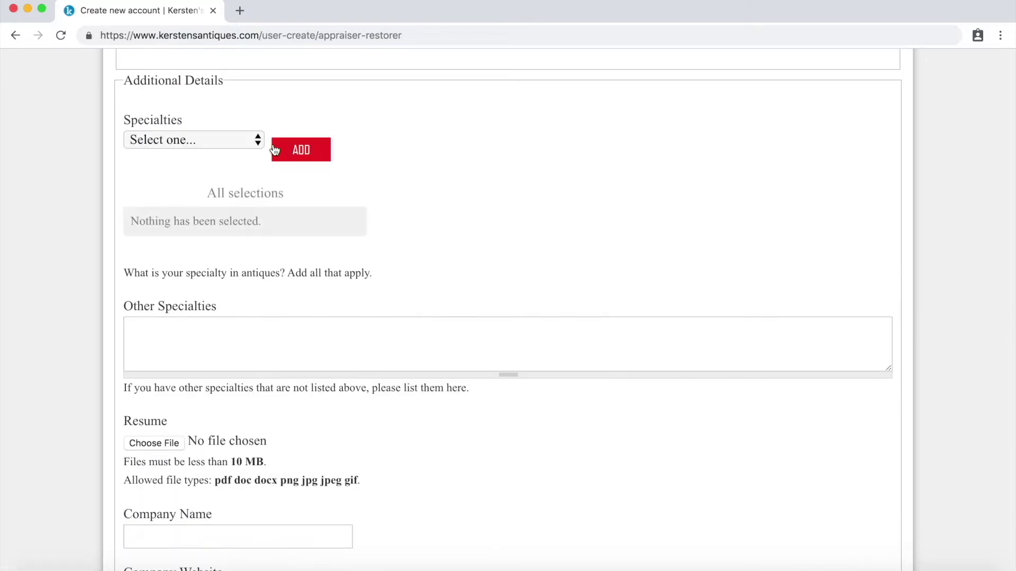
click(244, 141)
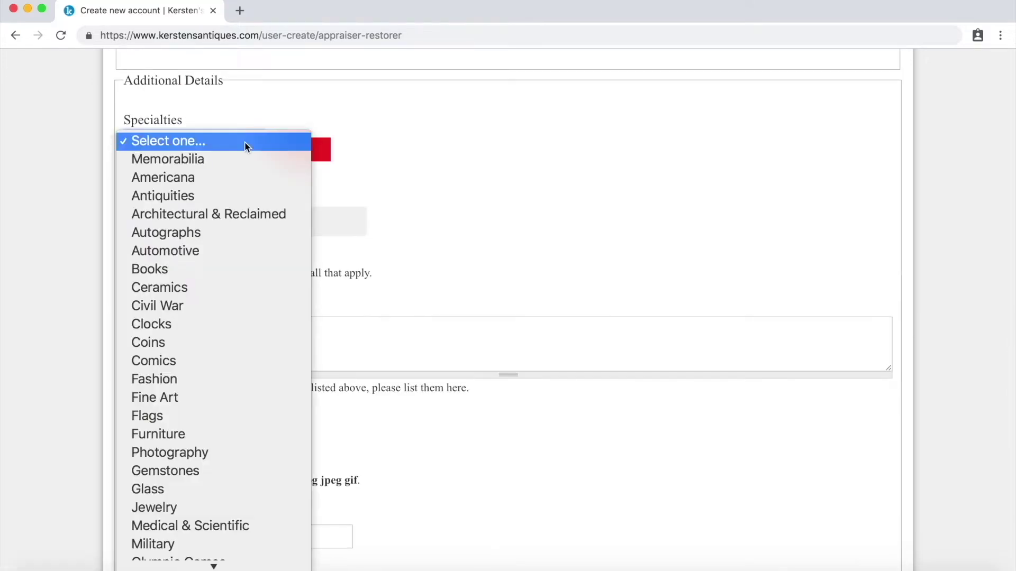
click(224, 179)
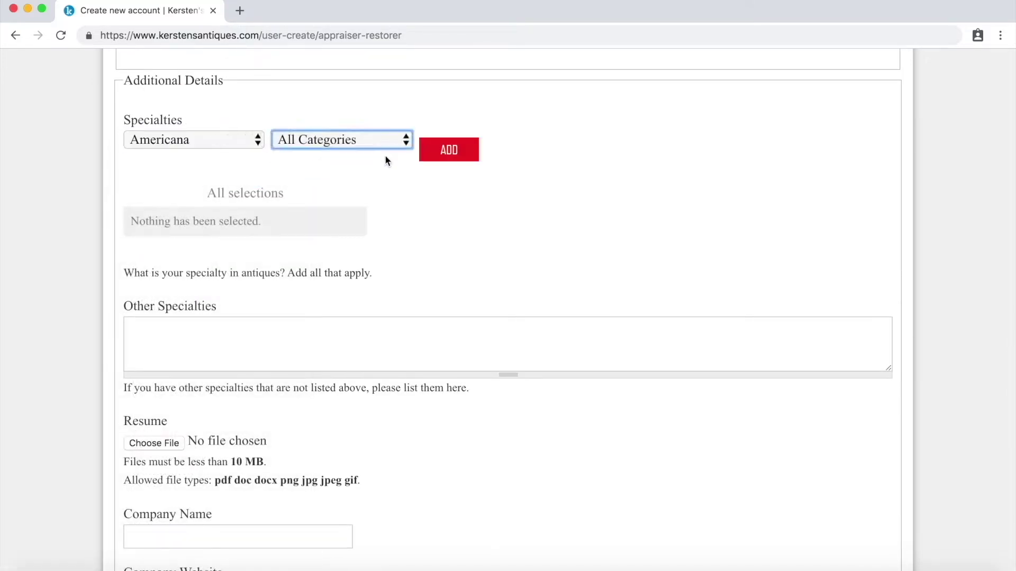
click(434, 150)
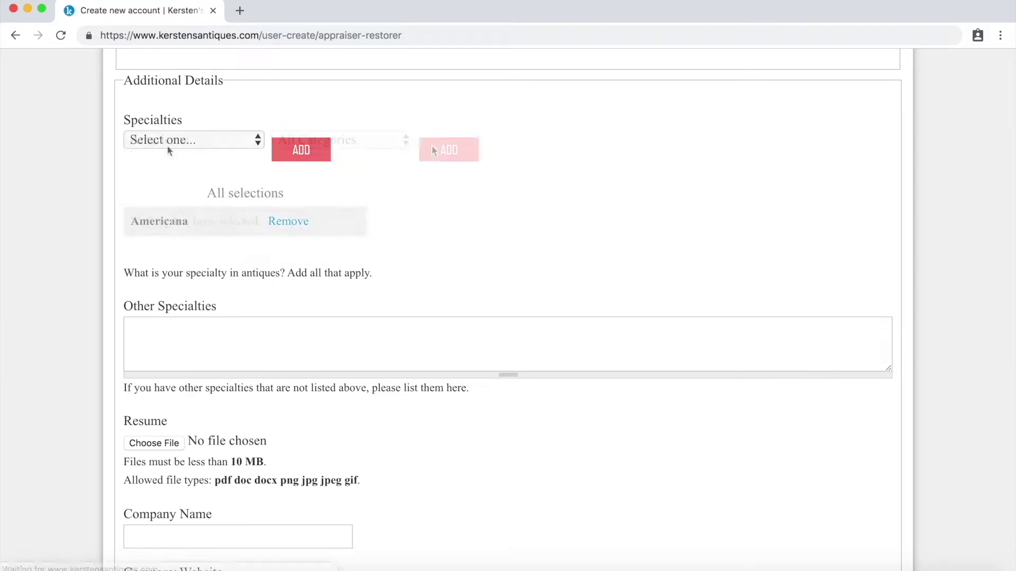
Solve the reCAPTCHA challenge by marking the six motorcycle images.
click(169, 151)
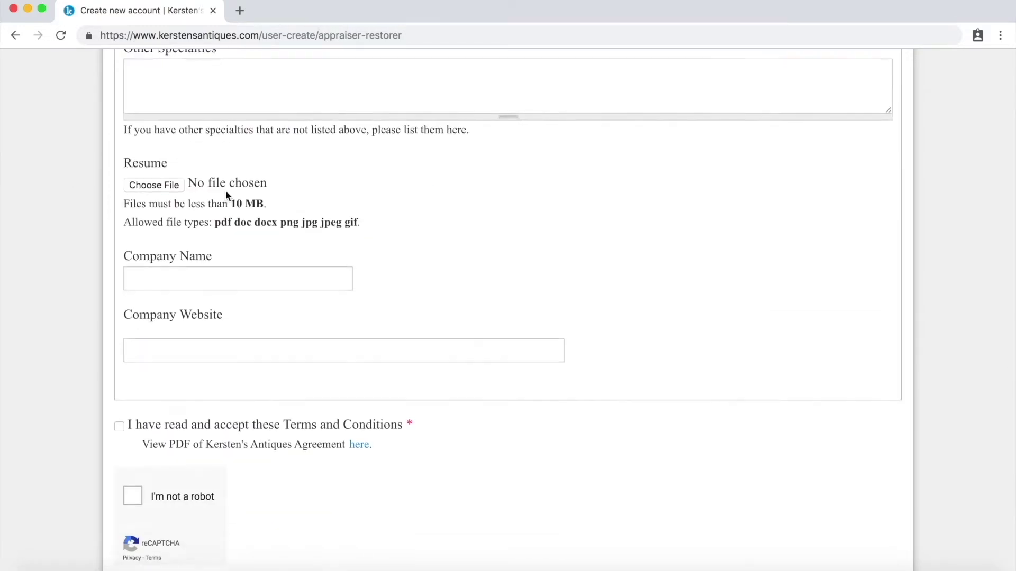
scroll(225, 189, down, 4)
click(118, 234)
click(133, 302)
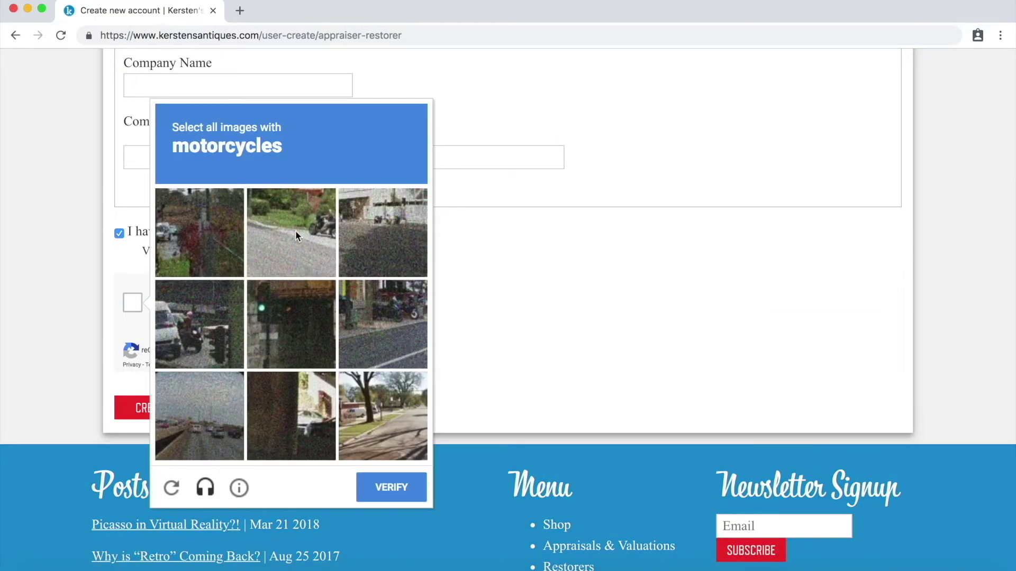
click(295, 230)
click(199, 324)
click(382, 232)
click(382, 325)
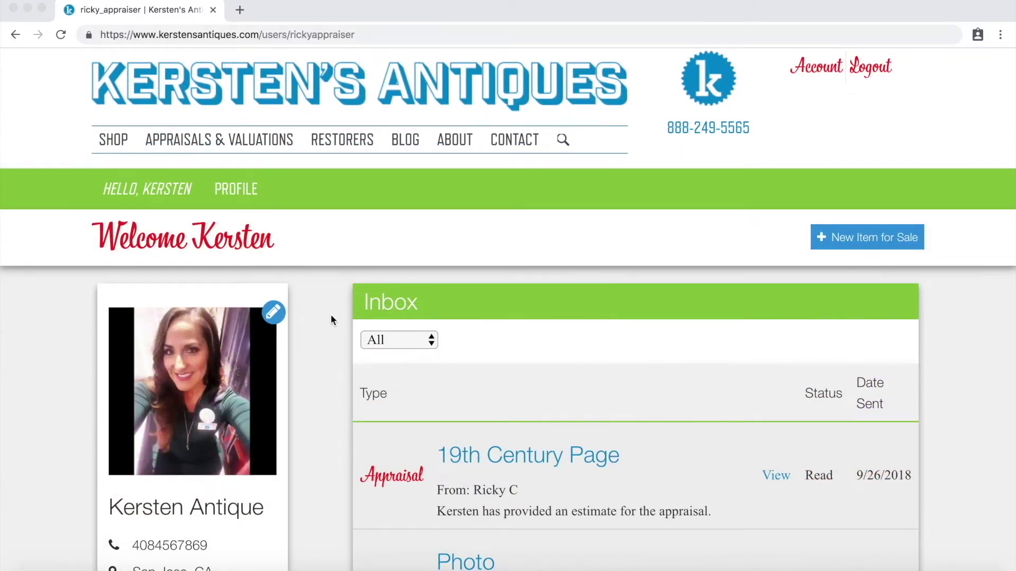
Scroll down the account page to view the Inbox and the sidebar's Payment Options.
scroll(332, 315, down, 1)
scroll(331, 320, down, 2)
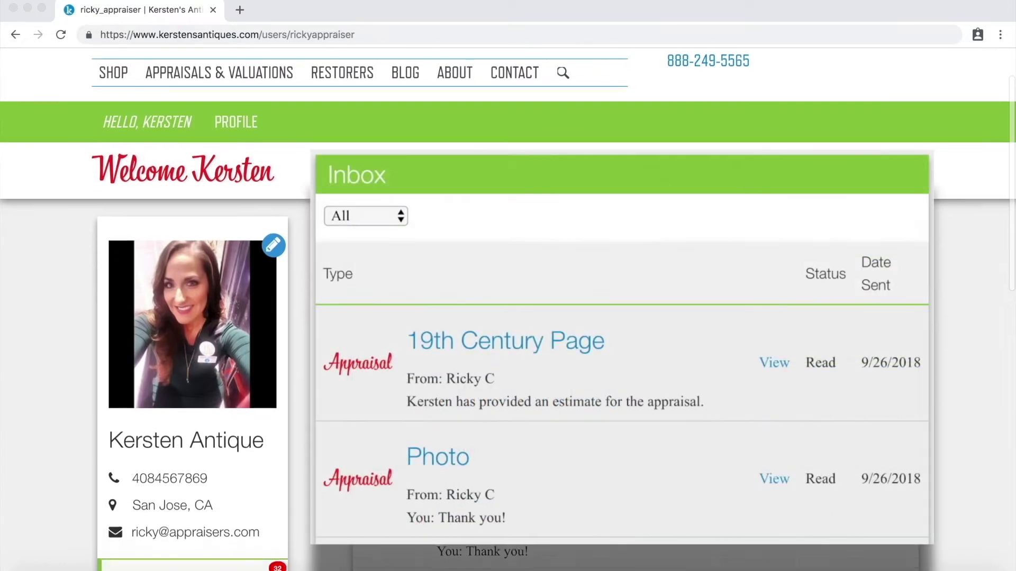
scroll(332, 319, down, 2)
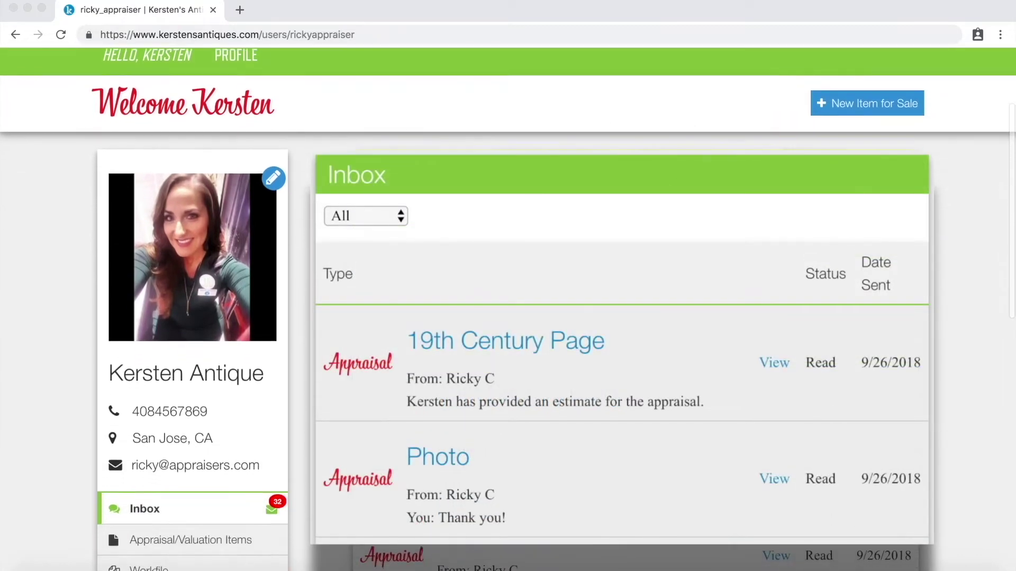
scroll(332, 319, down, 2)
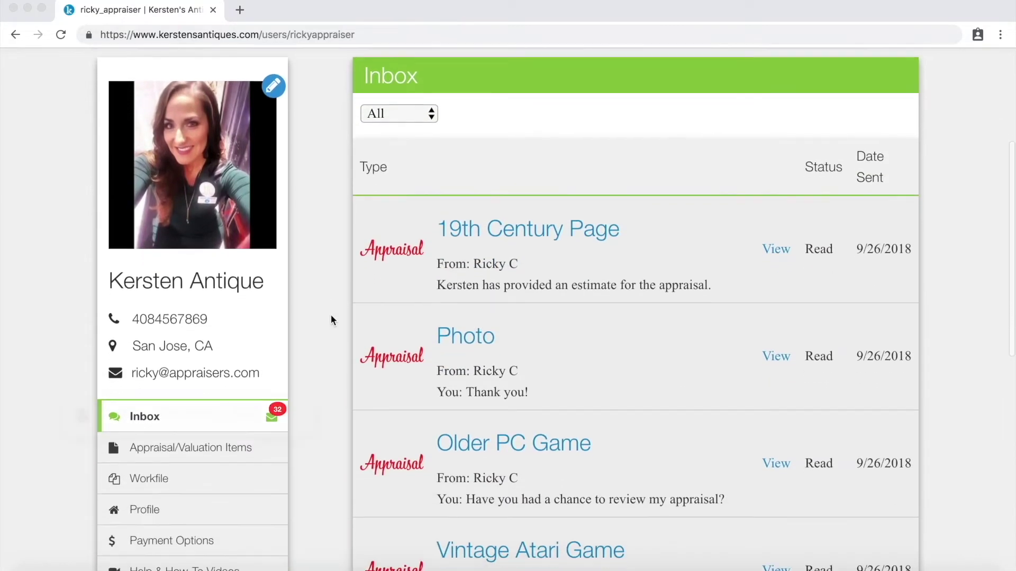
scroll(331, 315, down, 2)
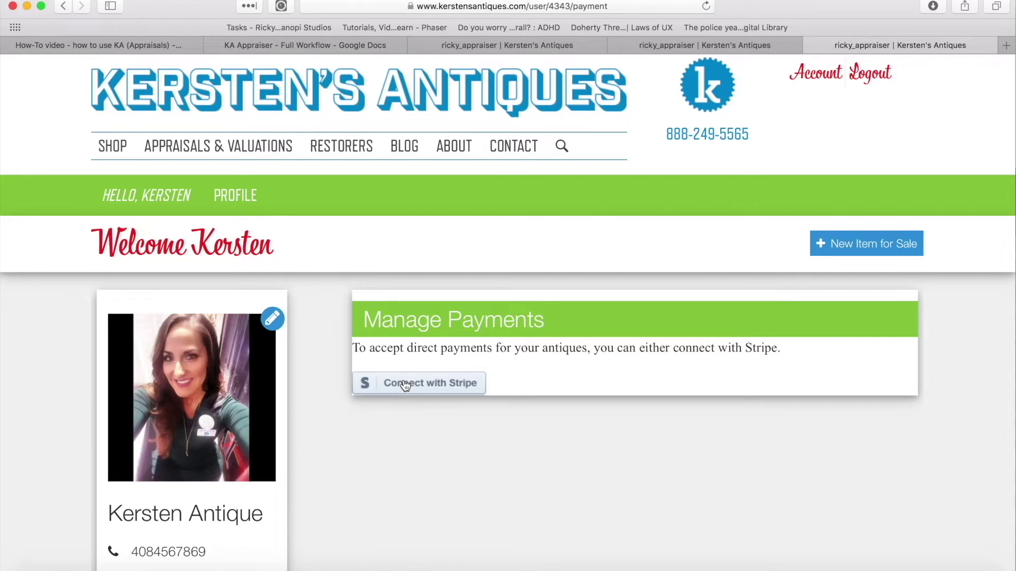
Connect the account to Stripe for payouts from the Manage Payments page.
click(406, 383)
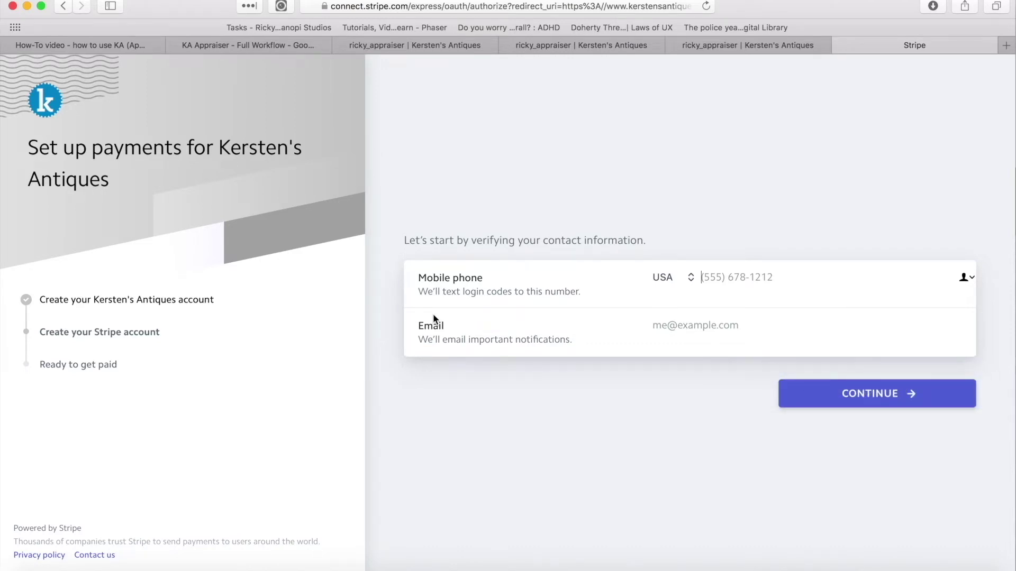
Verify the phone by requesting the texted code and entering it.
click(830, 392)
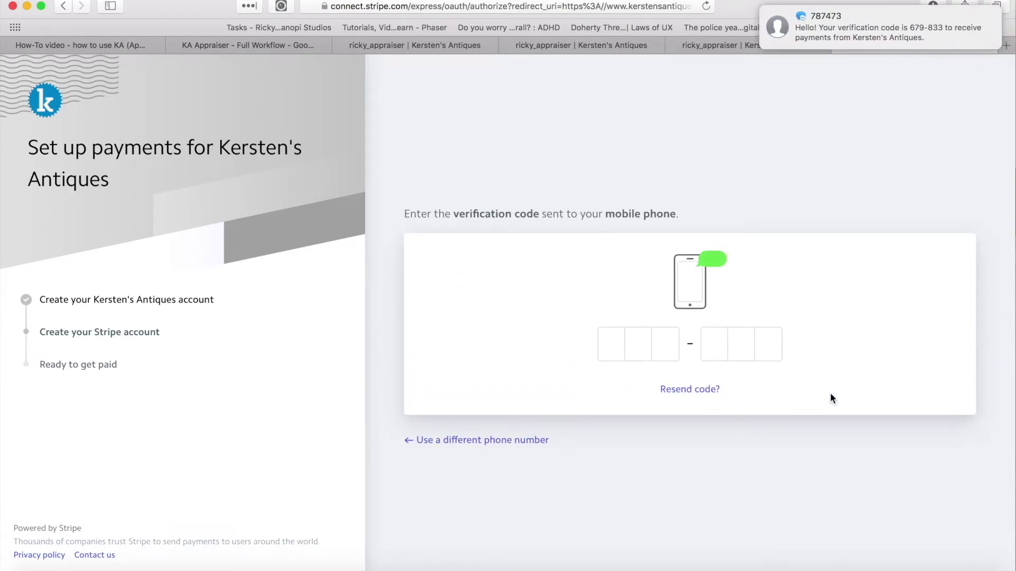
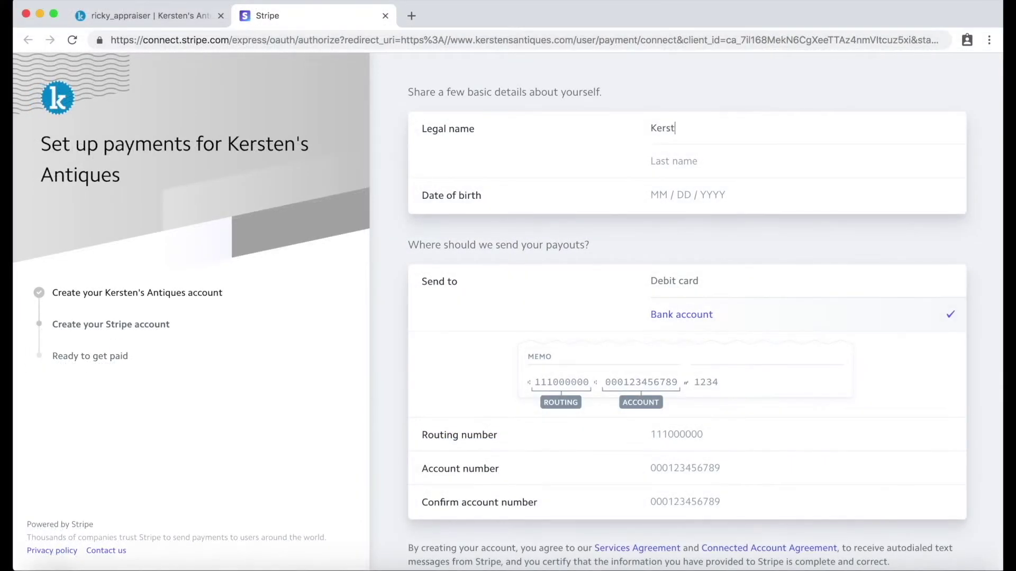
Fill in the payout form's legal name, date of birth, bank routing number and account number.
text(n)
key(Tab)
text(Antique)
key(Tab)
text(01 / 01 / )
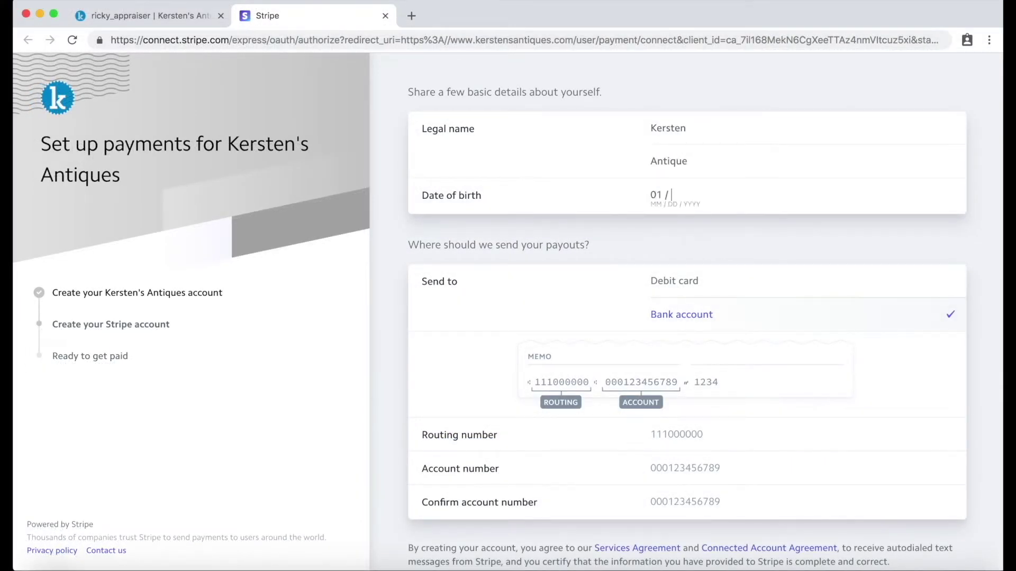
text(1981)
click(677, 434)
text(111000000)
key(Tab)
text(0001234)
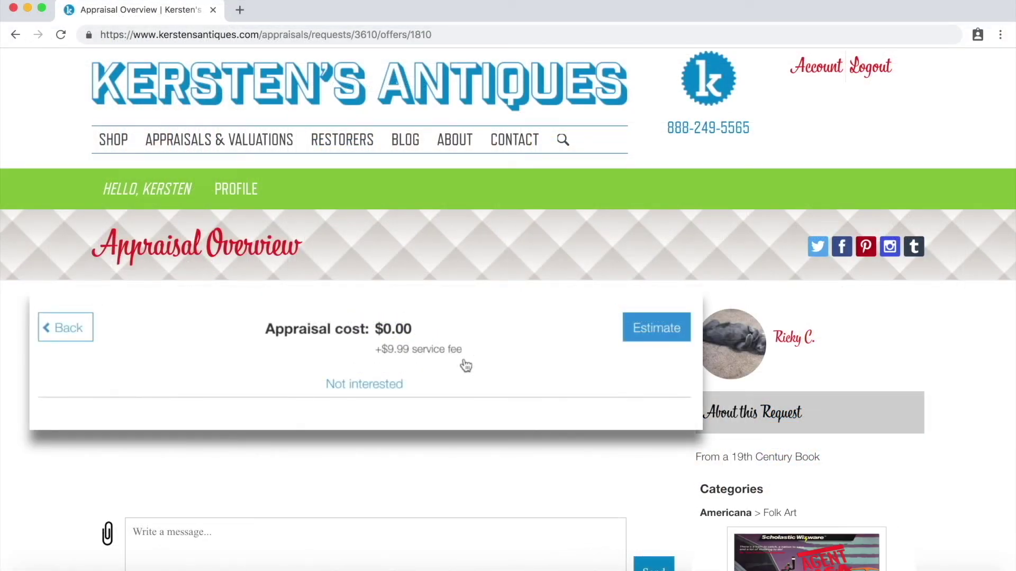
Send the customer a 'Hello!' message on the appraisal.
scroll(470, 359, down, 3)
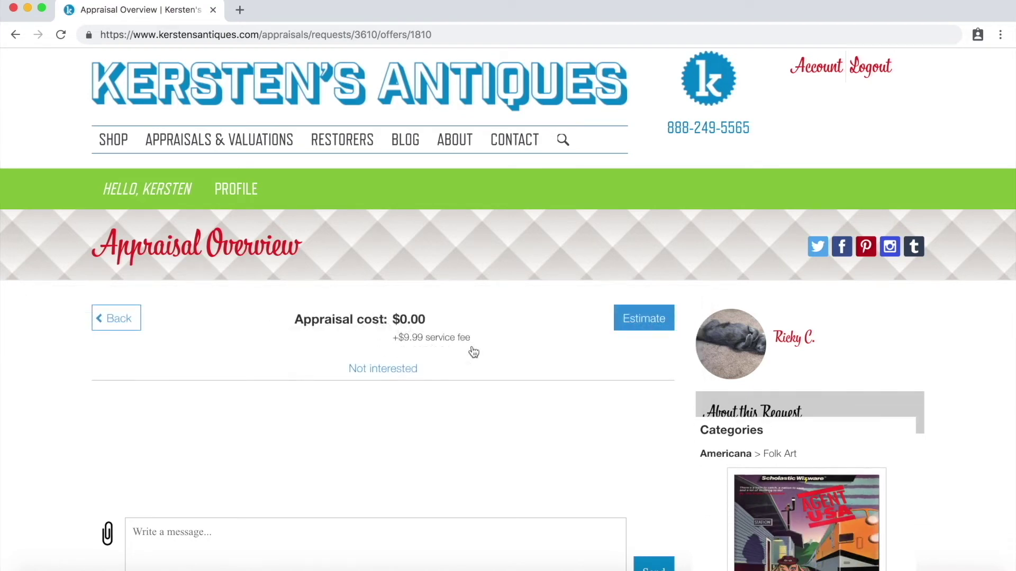
click(402, 365)
text(Hello!)
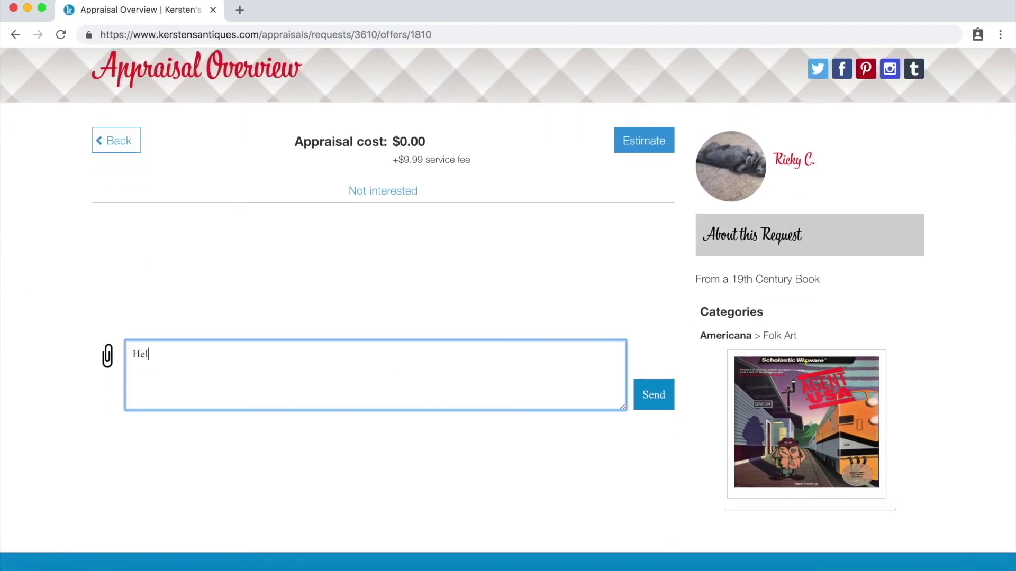
click(655, 398)
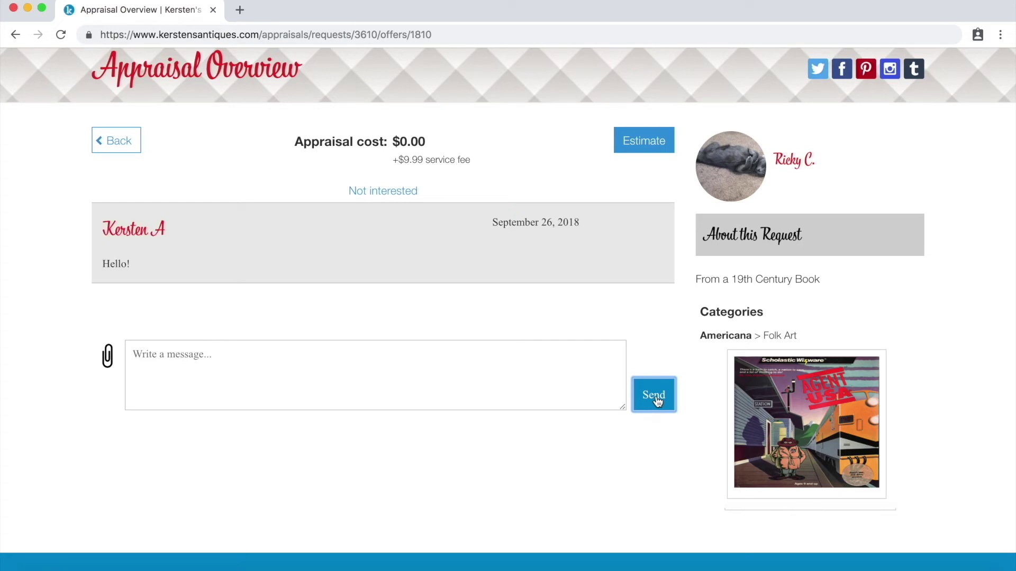
Save a $1.29 estimate for the appraisal.
click(646, 142)
click(411, 225)
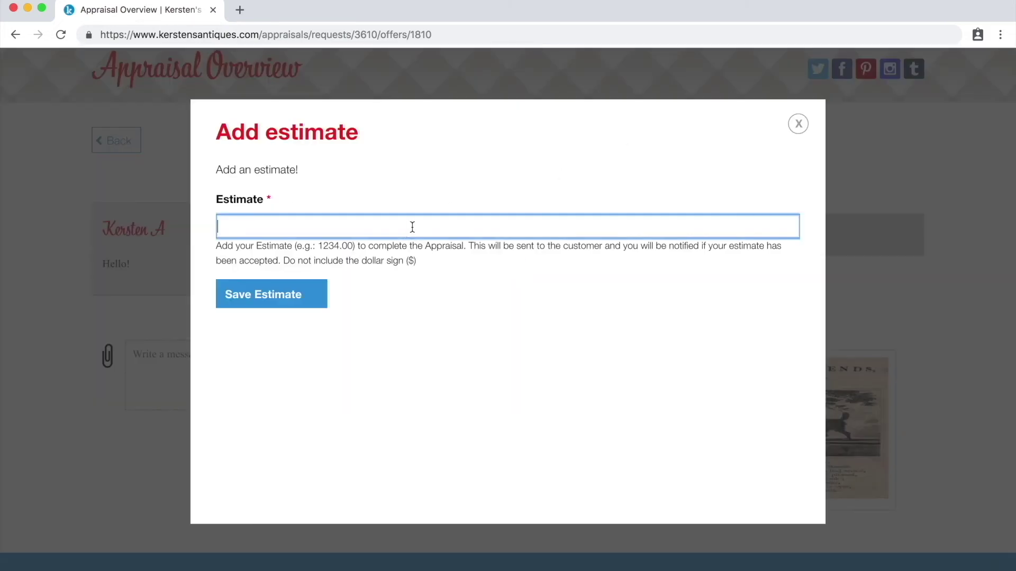
text(1.29)
click(275, 293)
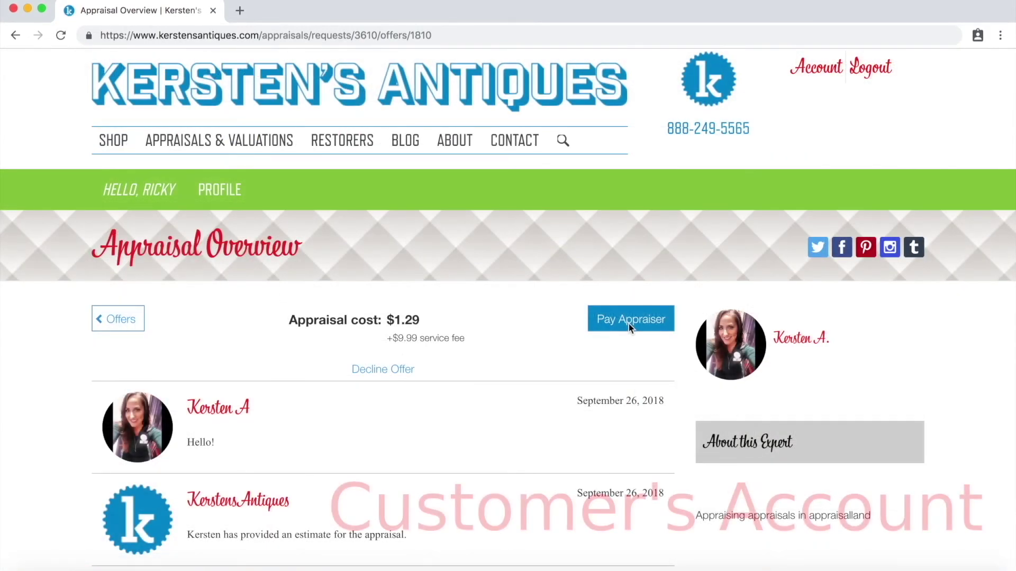
As the customer, pay and hire the appraiser, then scroll the cart to the $11.28 checkout.
click(628, 324)
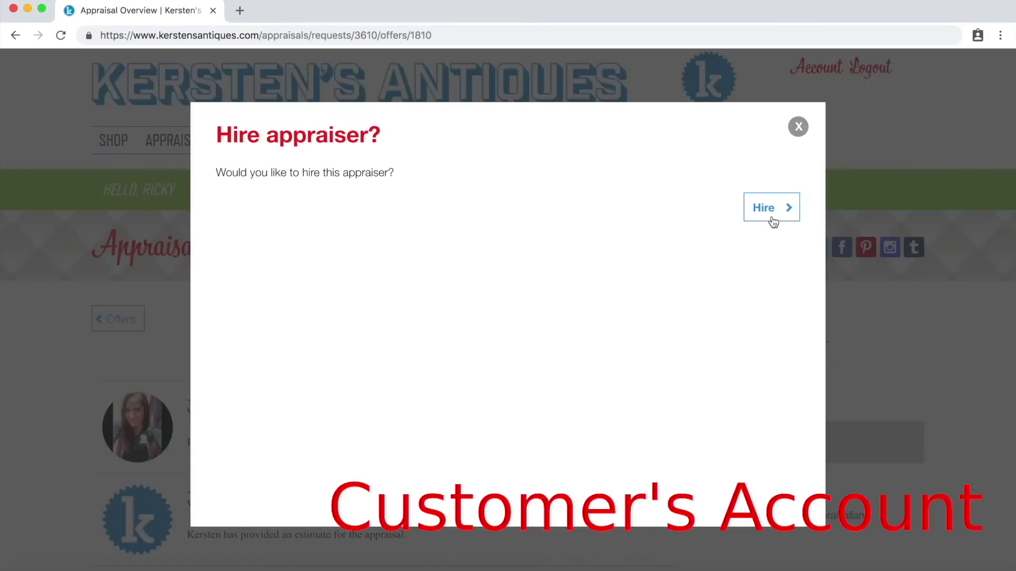
click(771, 215)
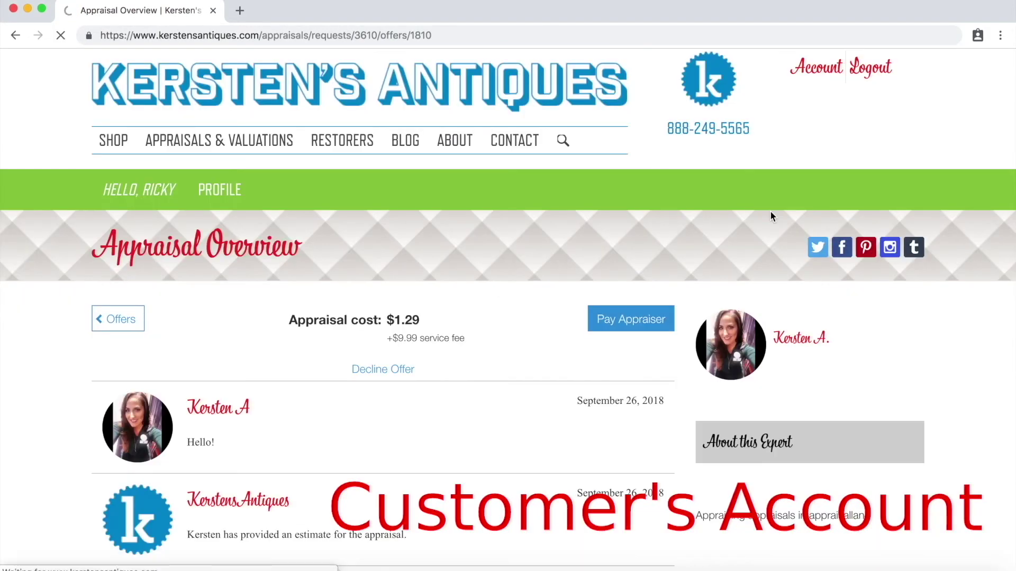
scroll(771, 214, down, 5)
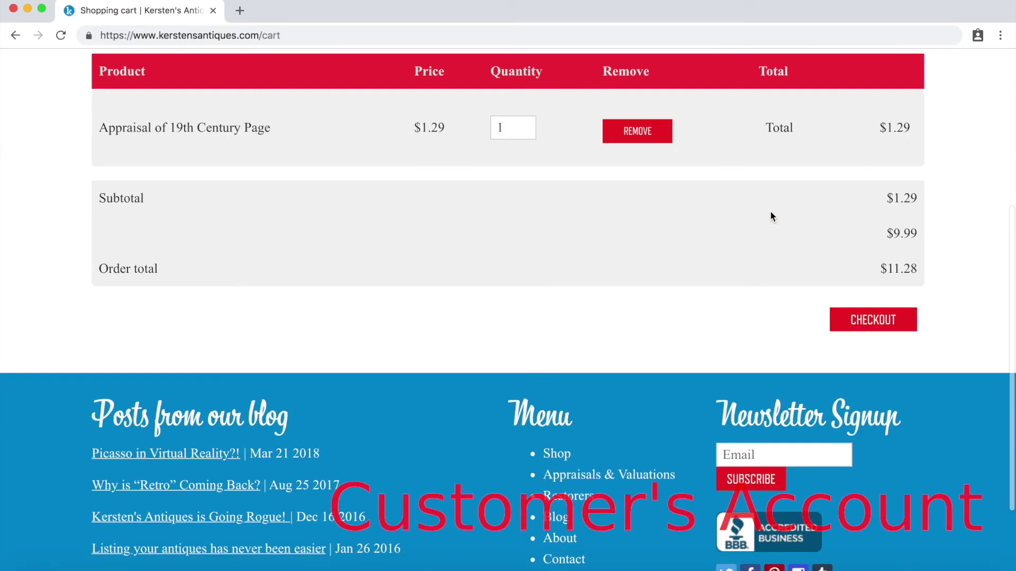